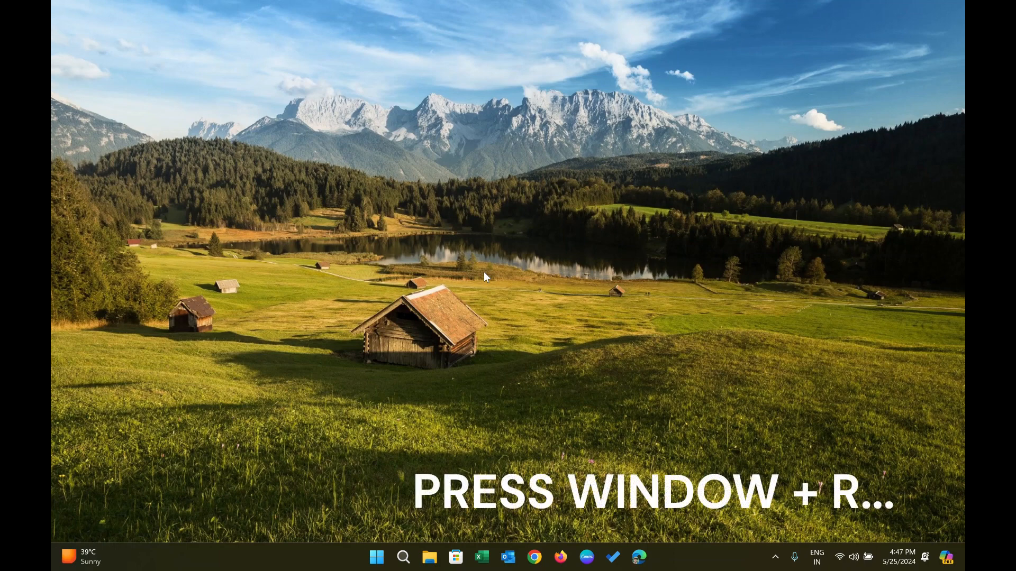
# Step: Open the Local Group Policy Editor by running gpedit.msc
pyautogui.press('super+r')
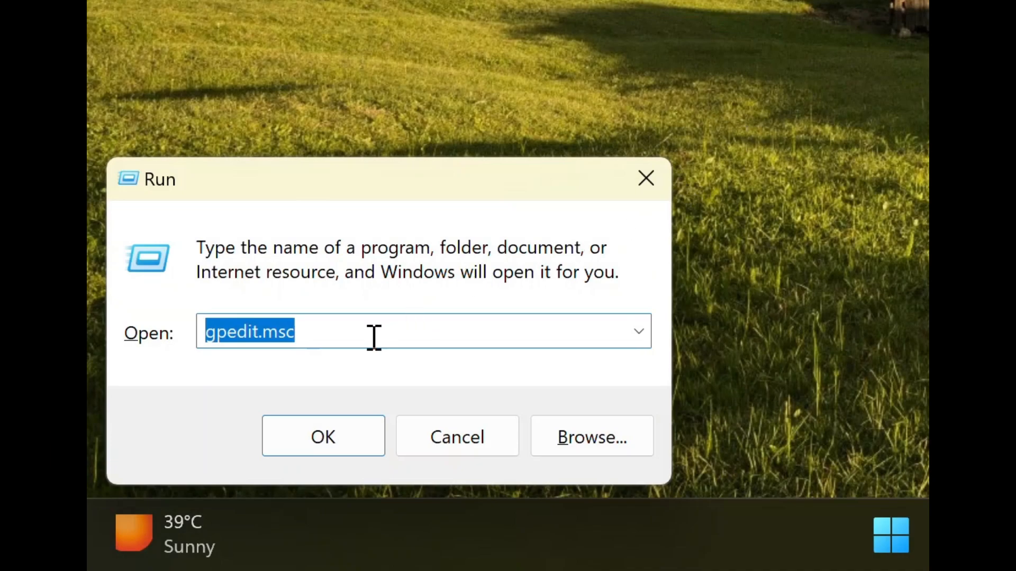
pyautogui.click(371, 336)
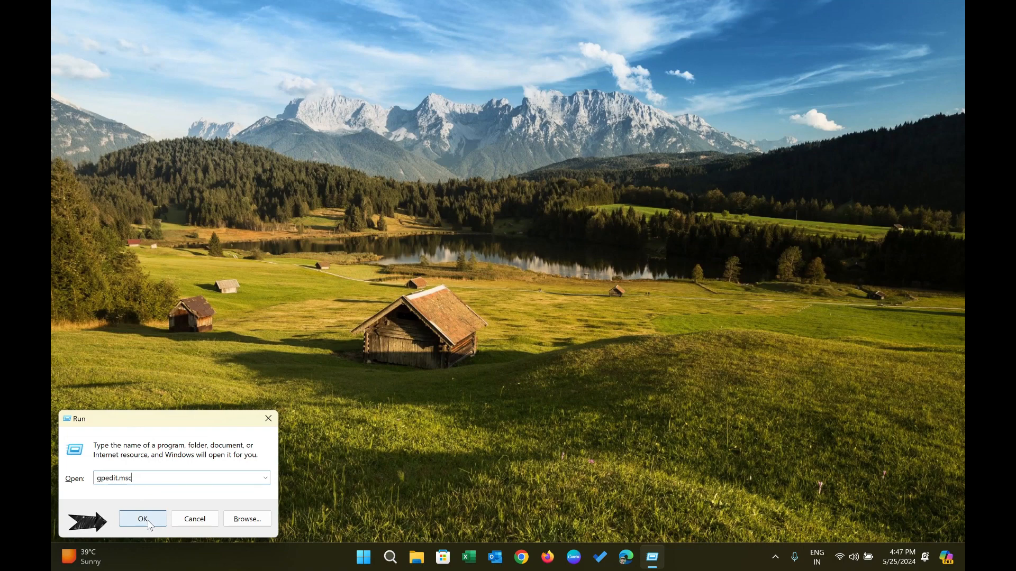
pyautogui.click(142, 519)
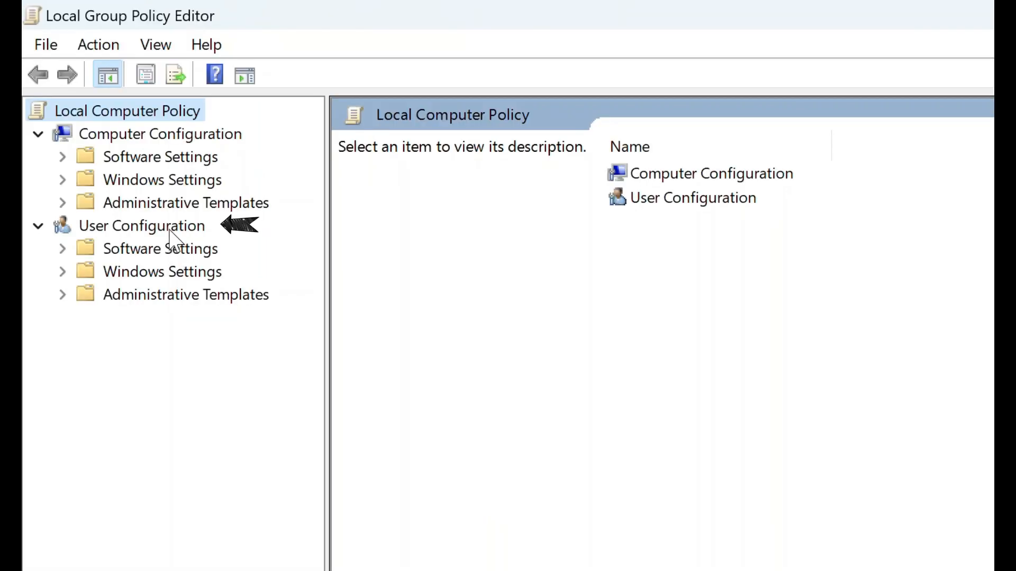
# Step: Open the File Explorer policies under User Configuration, Administrative Templates, Windows Components, and sort the settings by name
pyautogui.doubleClick(170, 230)
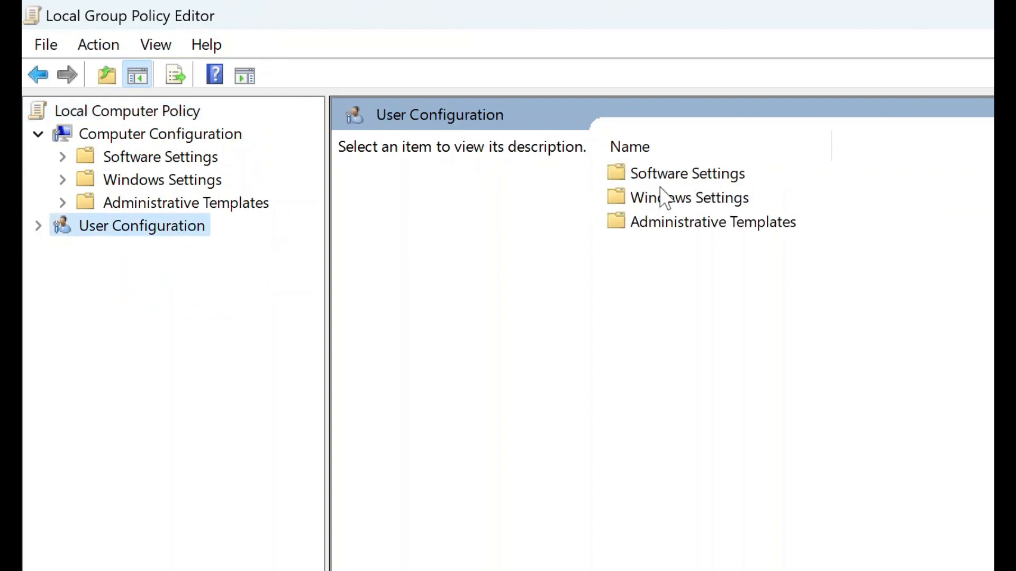
pyautogui.click(689, 225)
pyautogui.doubleClick(689, 225)
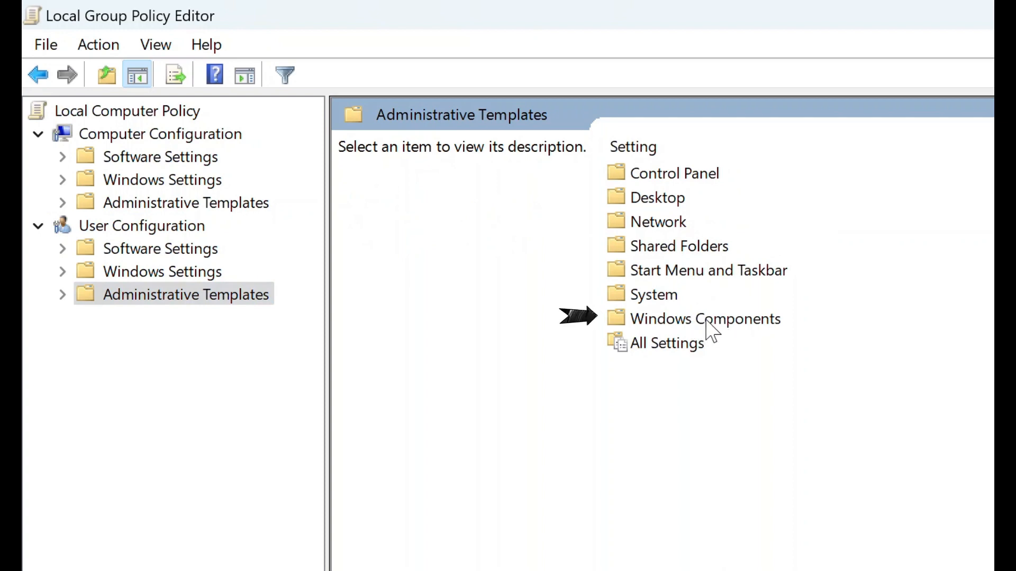
pyautogui.doubleClick(729, 321)
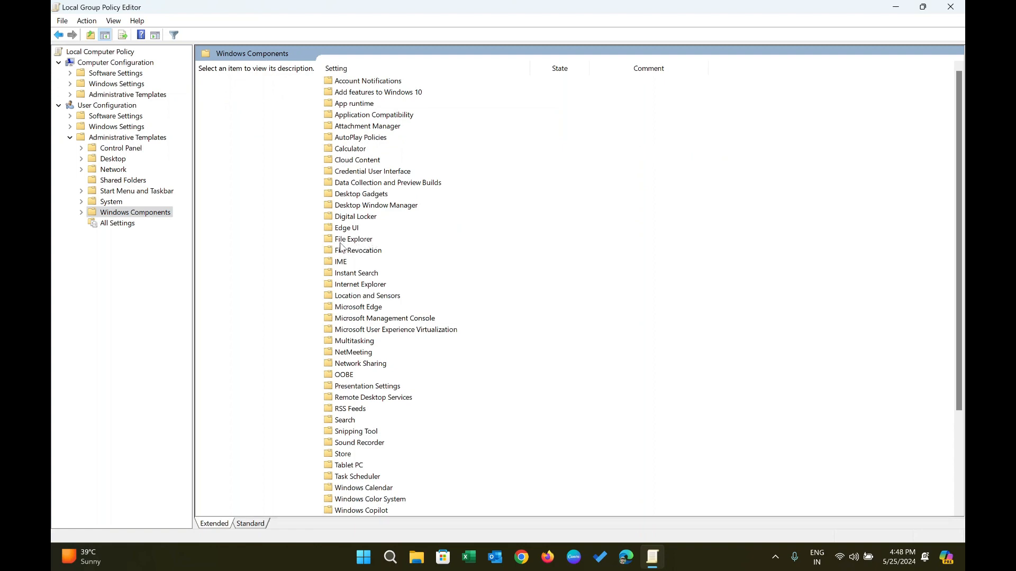
pyautogui.click(358, 241)
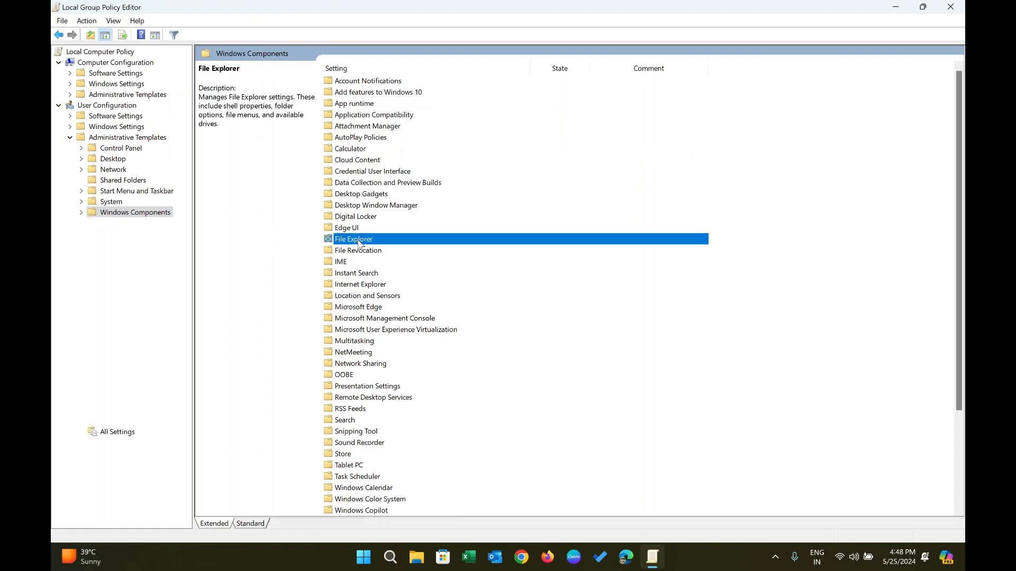
pyautogui.doubleClick(358, 241)
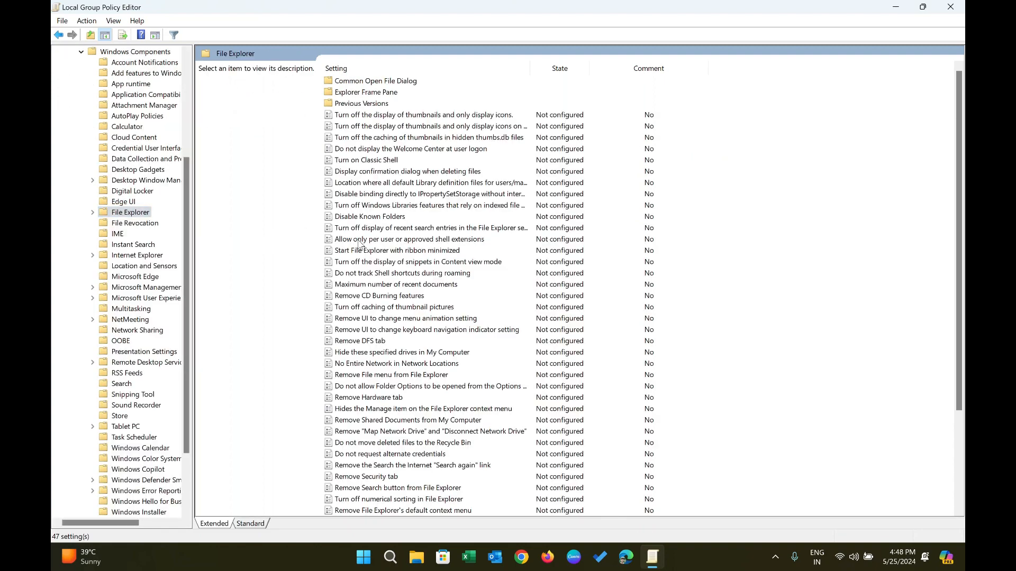
pyautogui.click(412, 71)
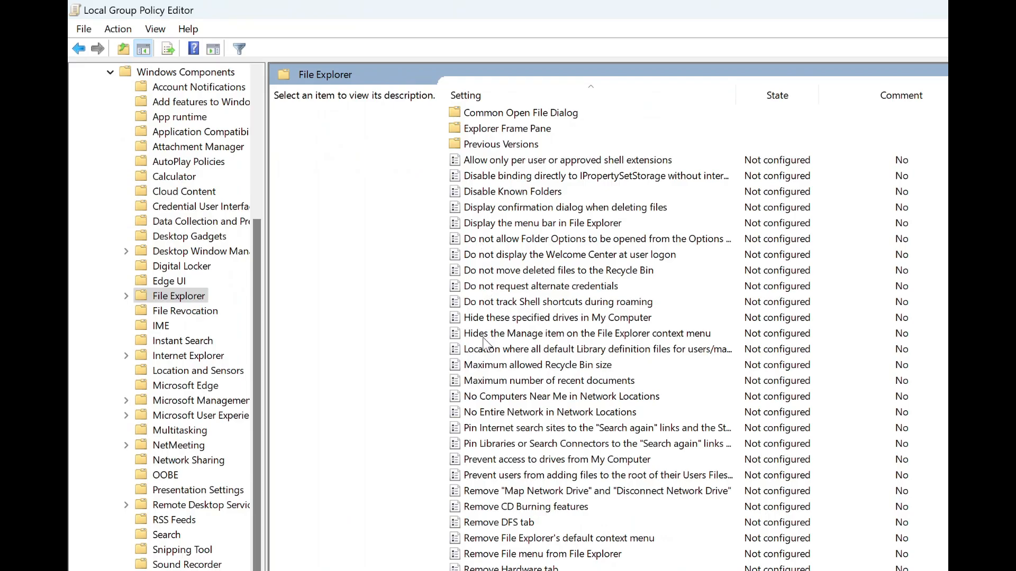
# Step: Enable the "Hide these specified drives in My Computer" policy with the option "Restrict D drive only" and save it
pyautogui.doubleClick(536, 318)
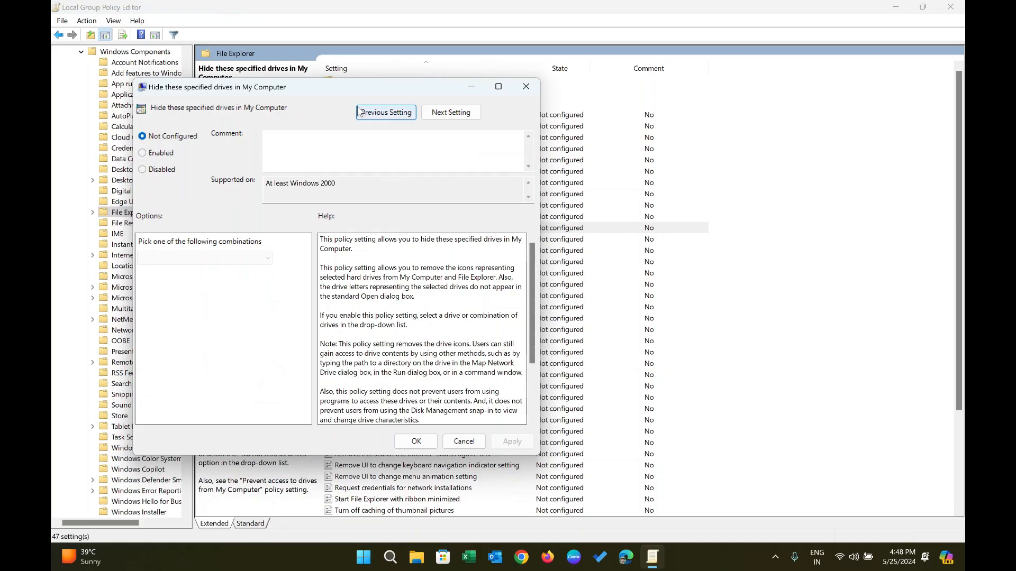
pyautogui.moveTo(348, 92); pyautogui.dragTo(502, 111)
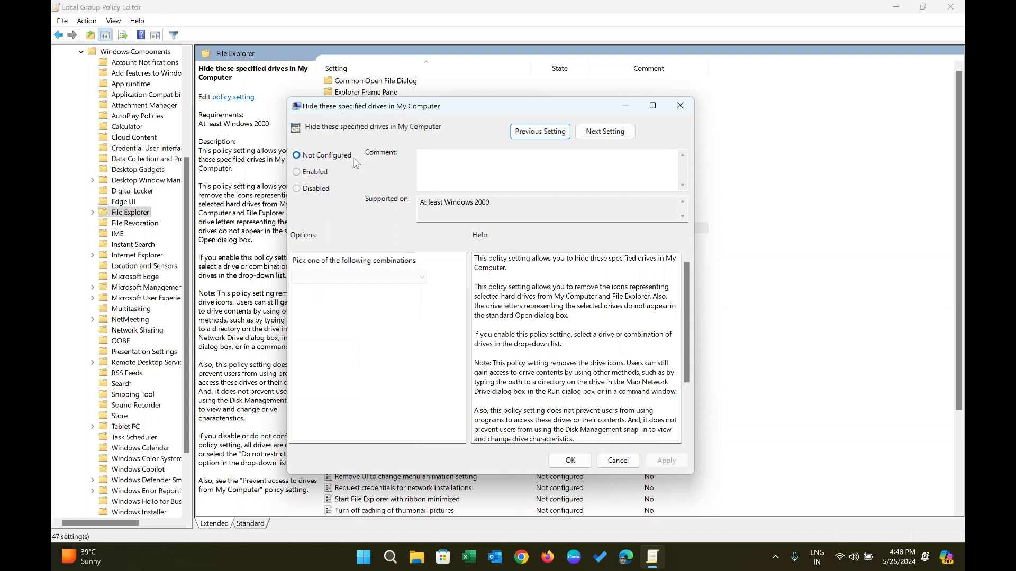
pyautogui.click(311, 178)
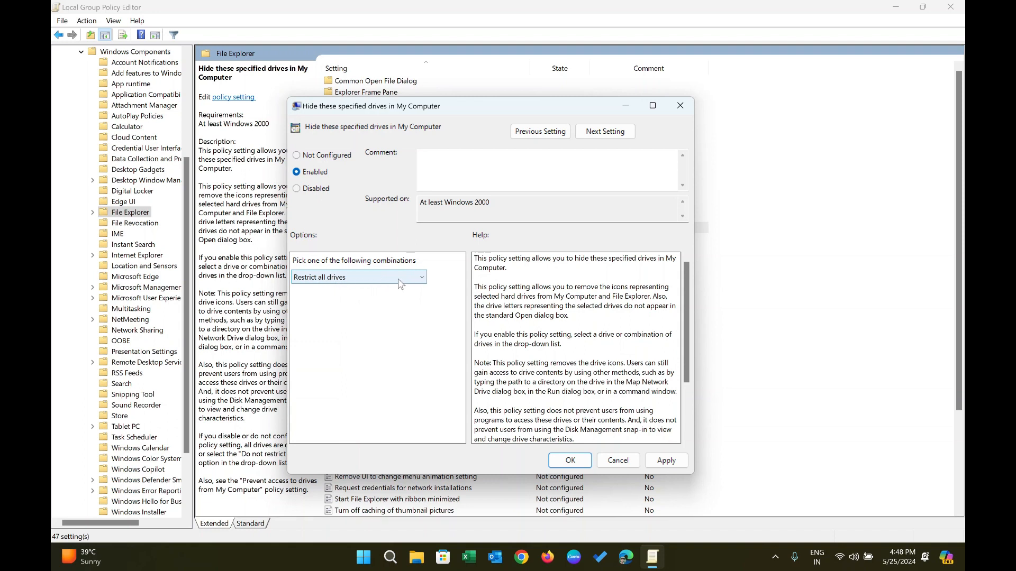
pyautogui.click(419, 282)
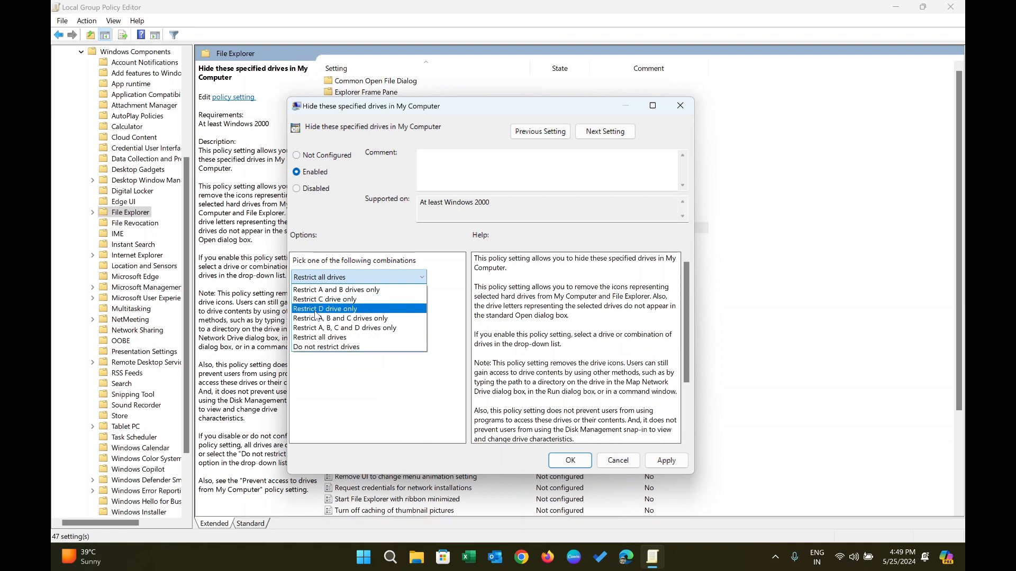
pyautogui.click(342, 310)
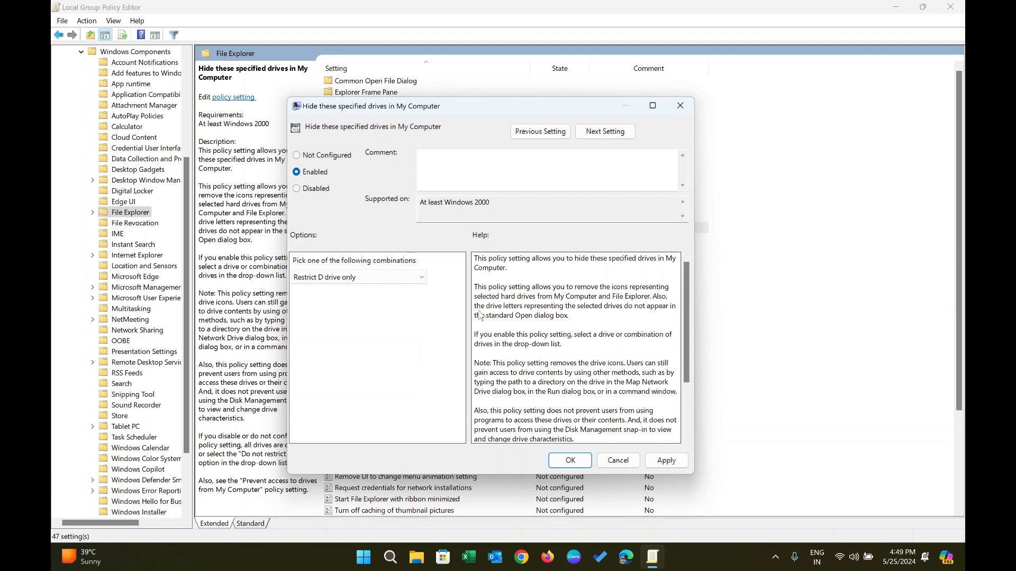
pyautogui.scroll(-1, 547, 325)
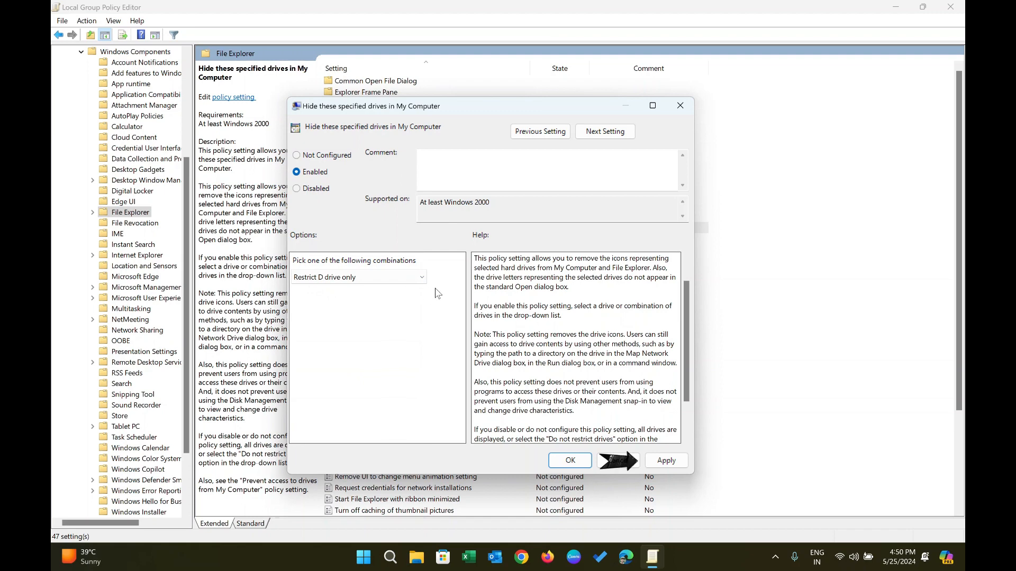
pyautogui.click(666, 461)
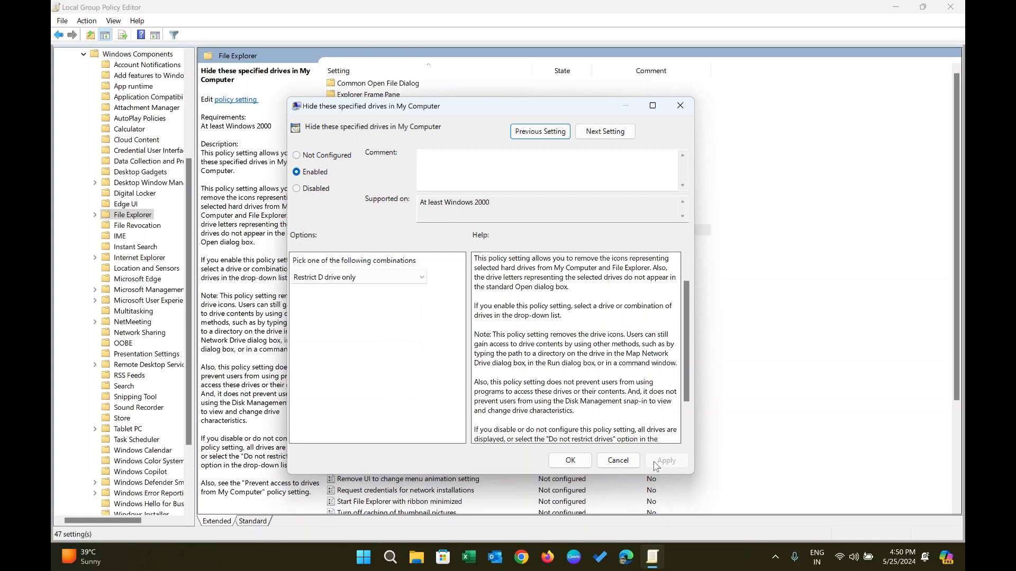
pyautogui.click(571, 465)
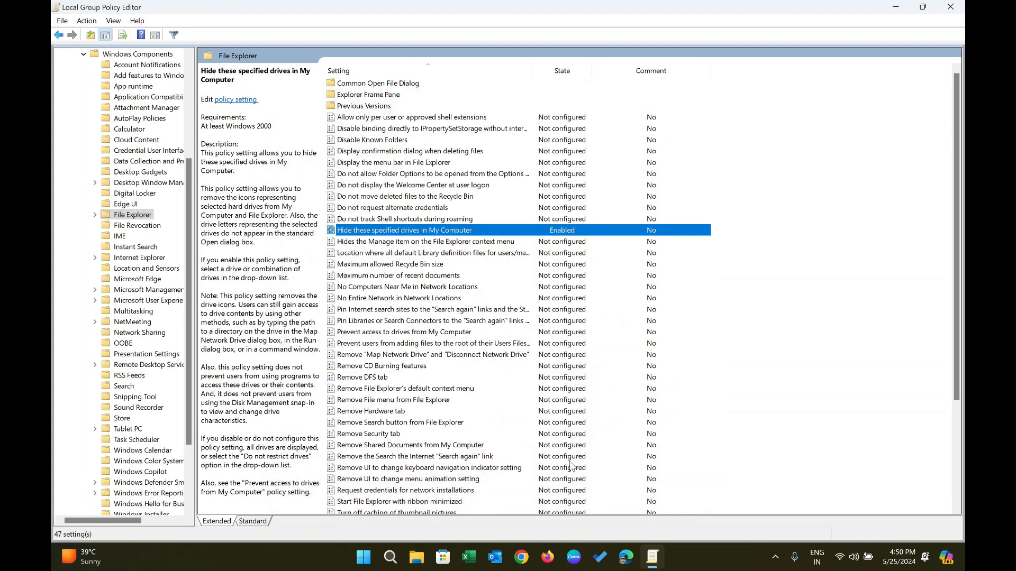
# Step: Close the policy editor and switch to File Explorer to check which drives This PC lists
pyautogui.click(954, 14)
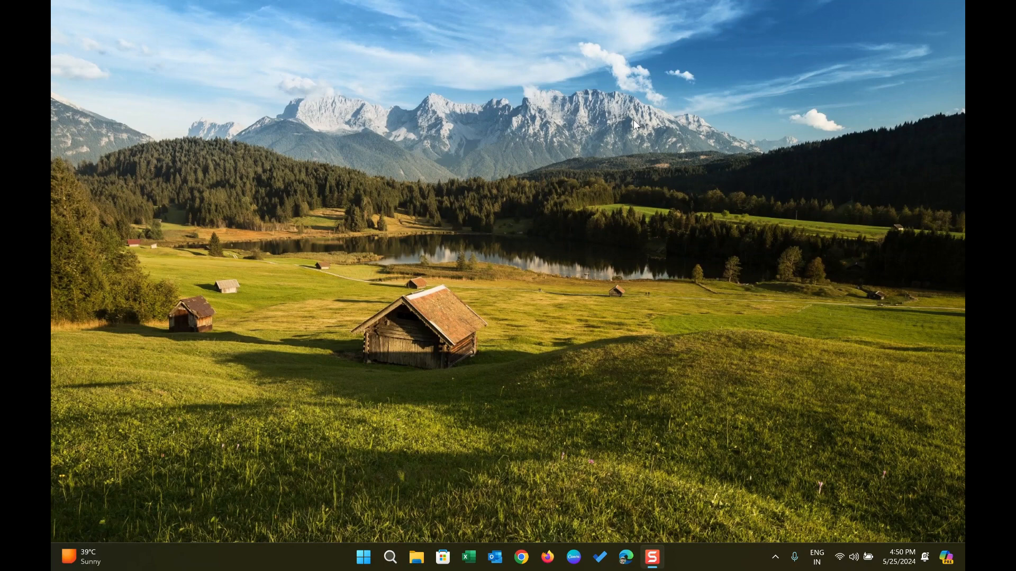
pyautogui.click(416, 557)
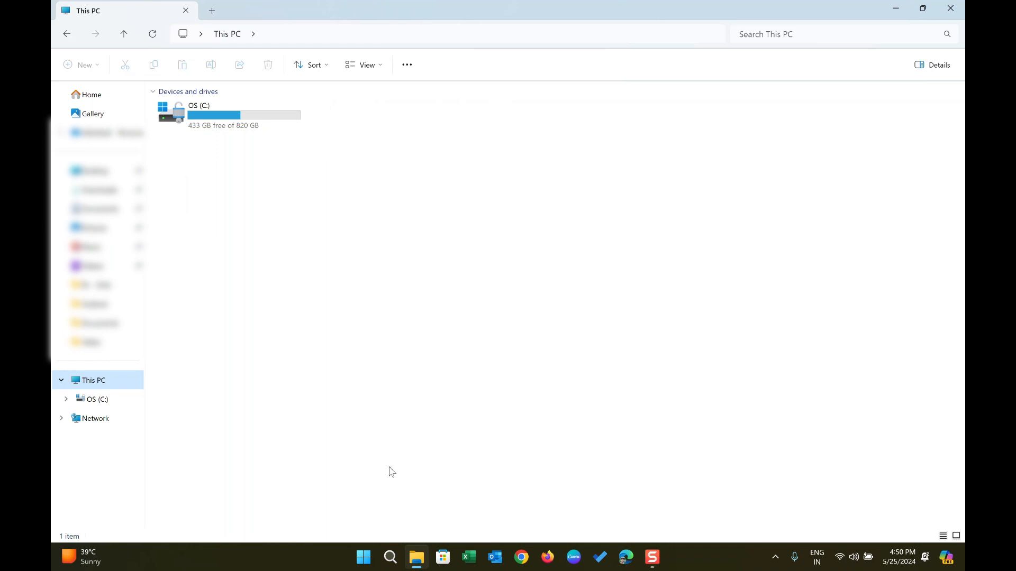
# Step: Run gpedit.msc again to reopen the Local Group Policy Editor and maximize its window
pyautogui.press('super+r')
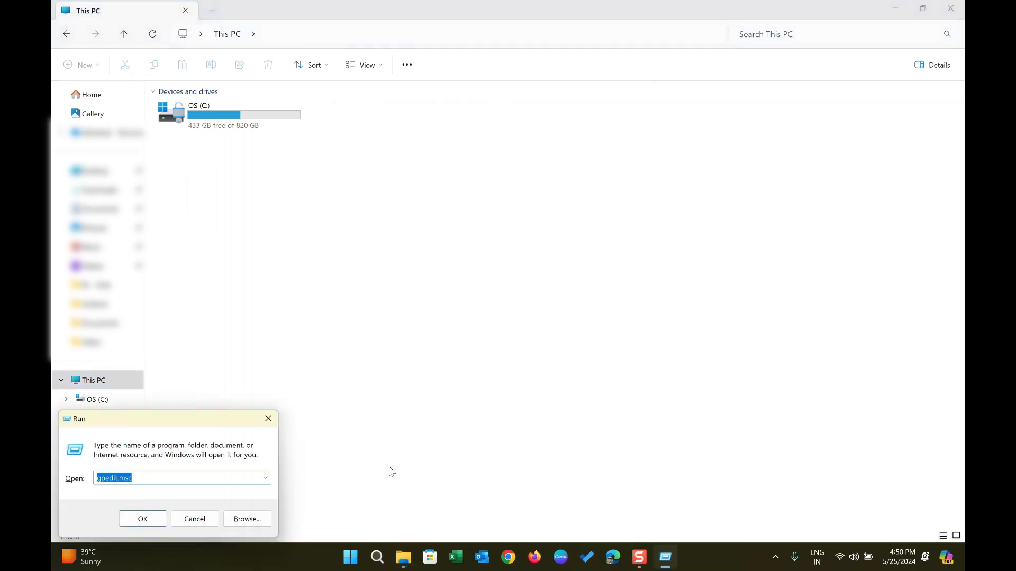
pyautogui.click(154, 480)
pyautogui.click(144, 523)
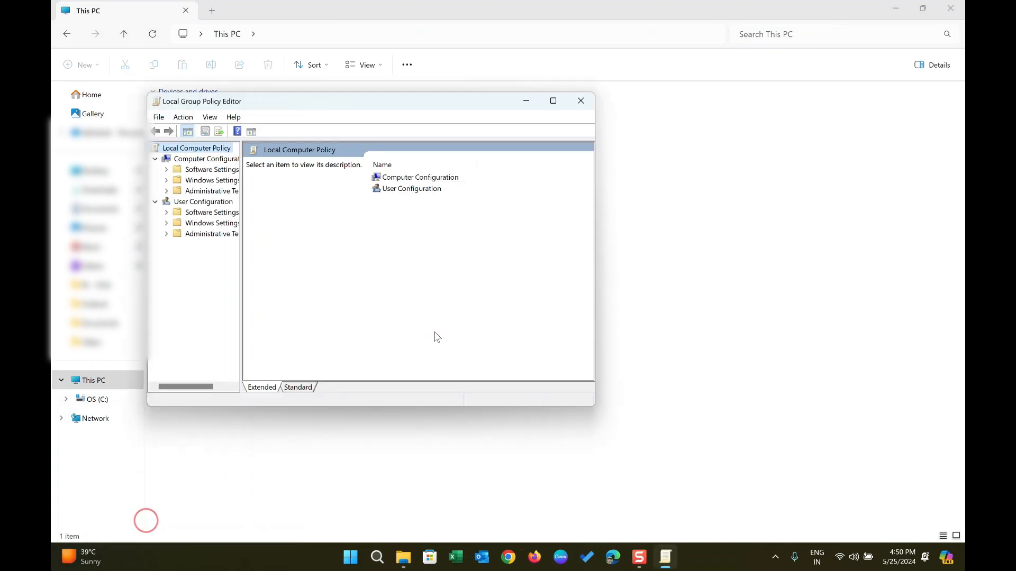
pyautogui.click(553, 101)
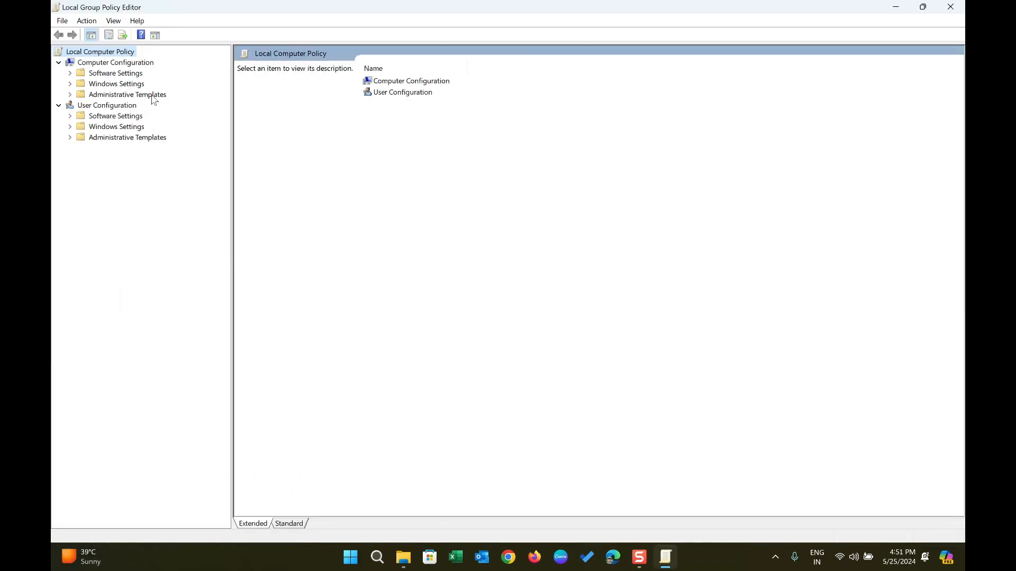
# Step: Return to the File Explorer policy folder in User Configuration's Windows Components templates and sort its settings alphabetically
pyautogui.click(105, 107)
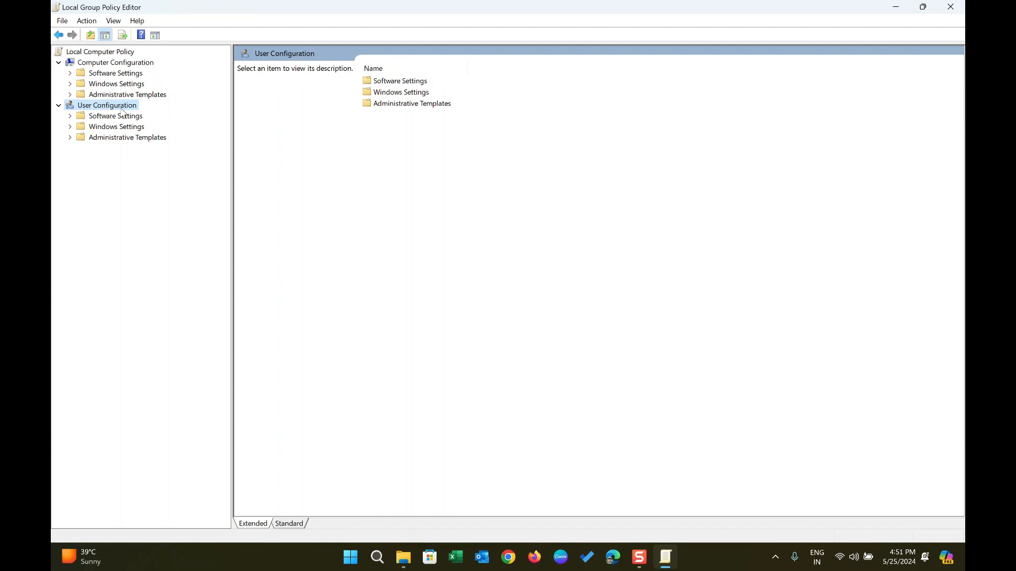
pyautogui.doubleClick(409, 105)
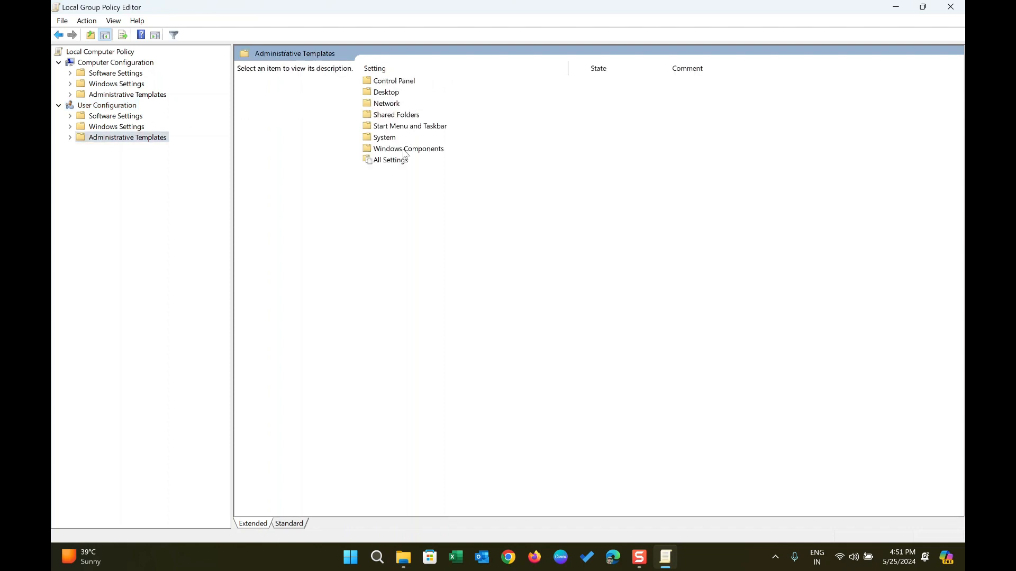
pyautogui.doubleClick(407, 149)
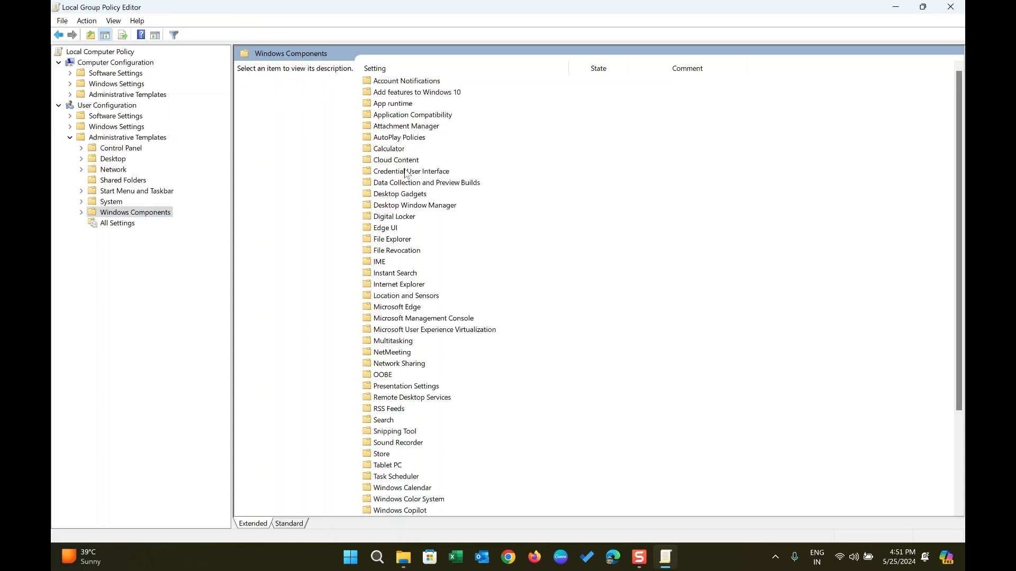
pyautogui.doubleClick(398, 241)
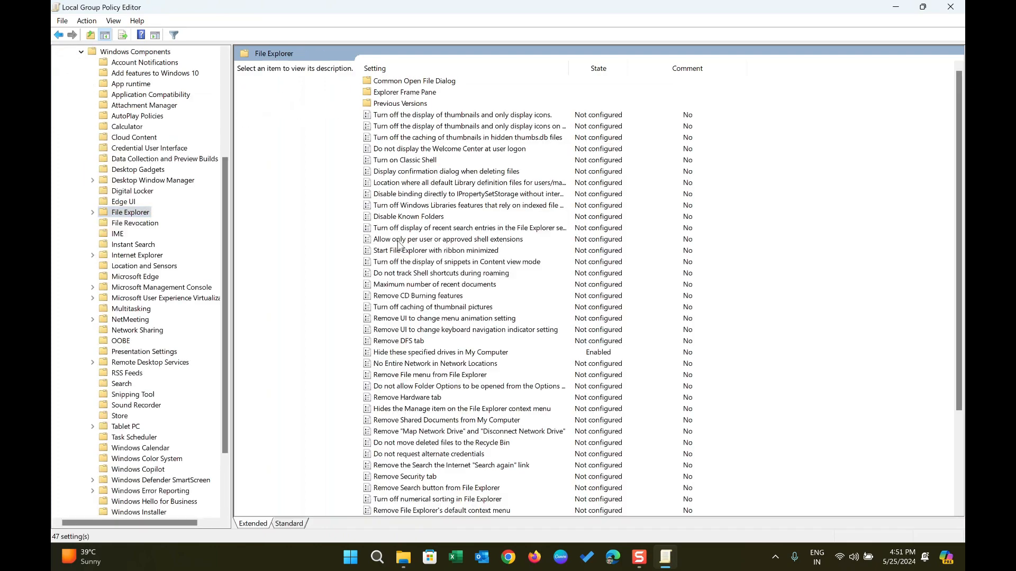
pyautogui.click(428, 69)
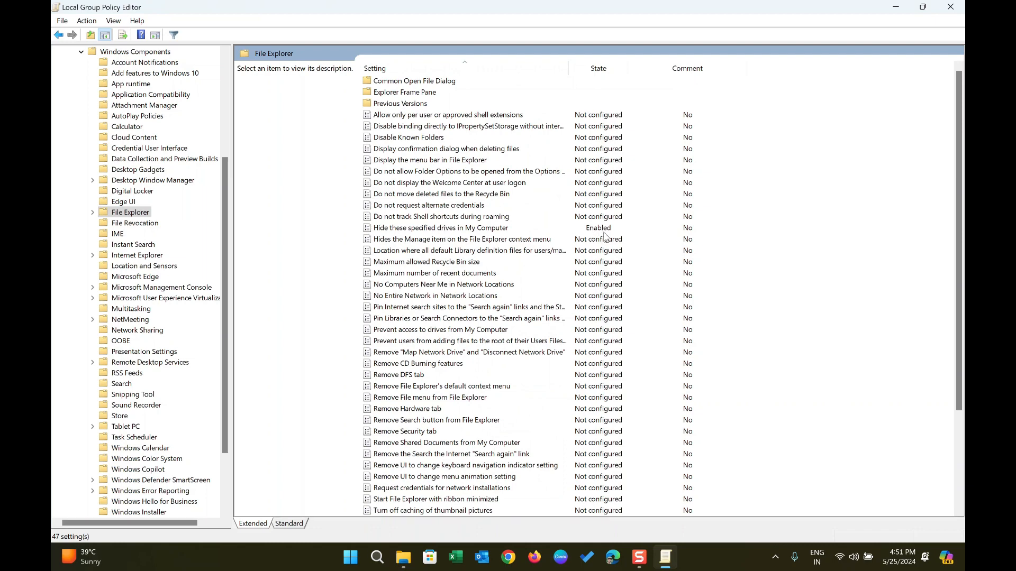
# Step: Set the "Hide these specified drives in My Computer" policy to Not Configured and save the change
pyautogui.doubleClick(469, 228)
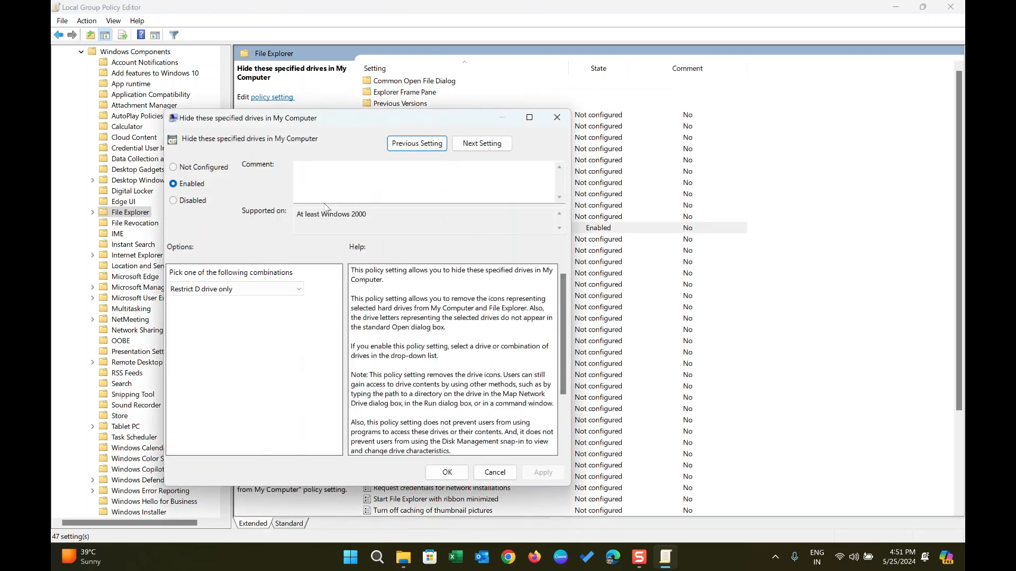
pyautogui.click(175, 168)
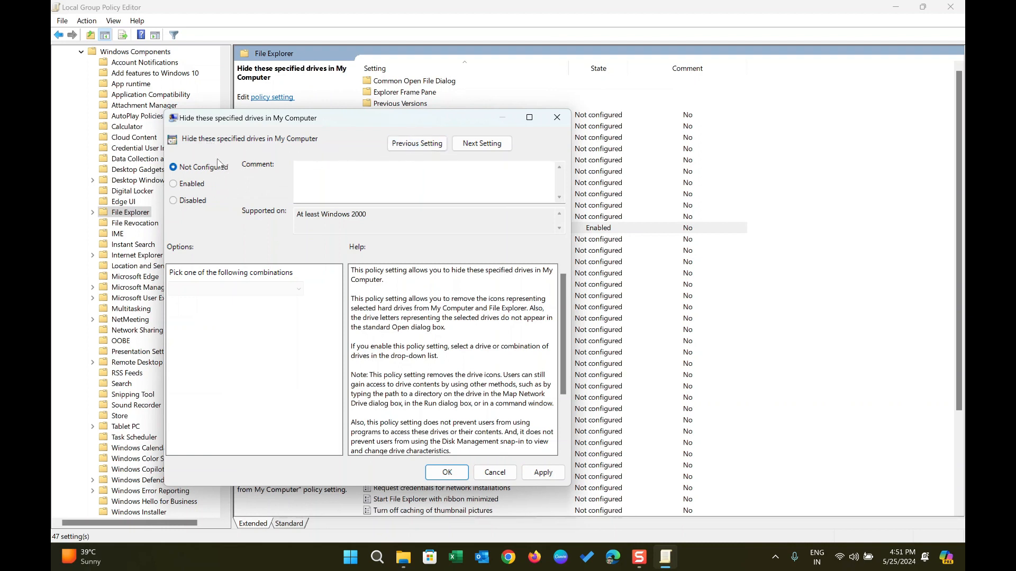
pyautogui.click(415, 144)
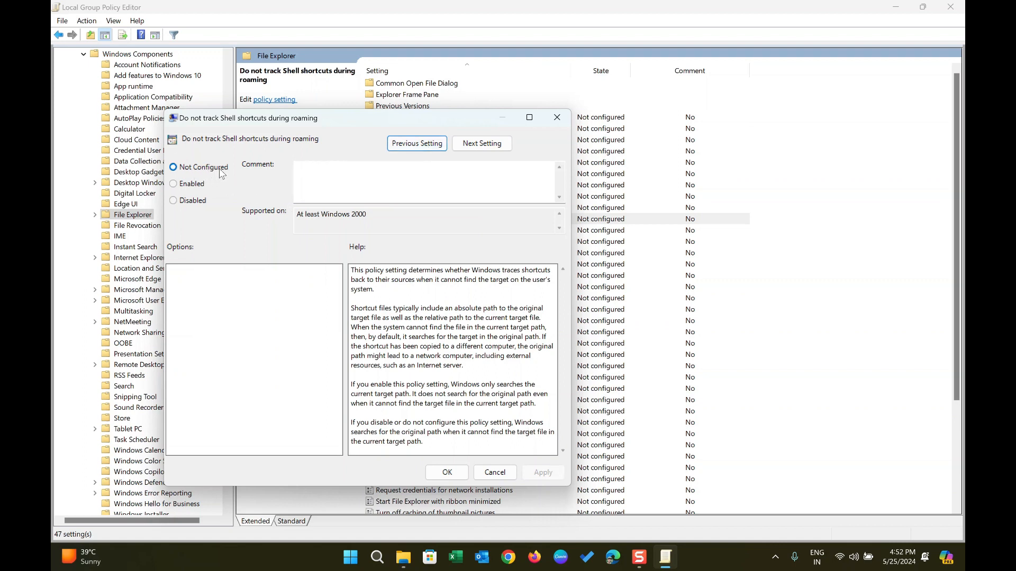
pyautogui.click(450, 474)
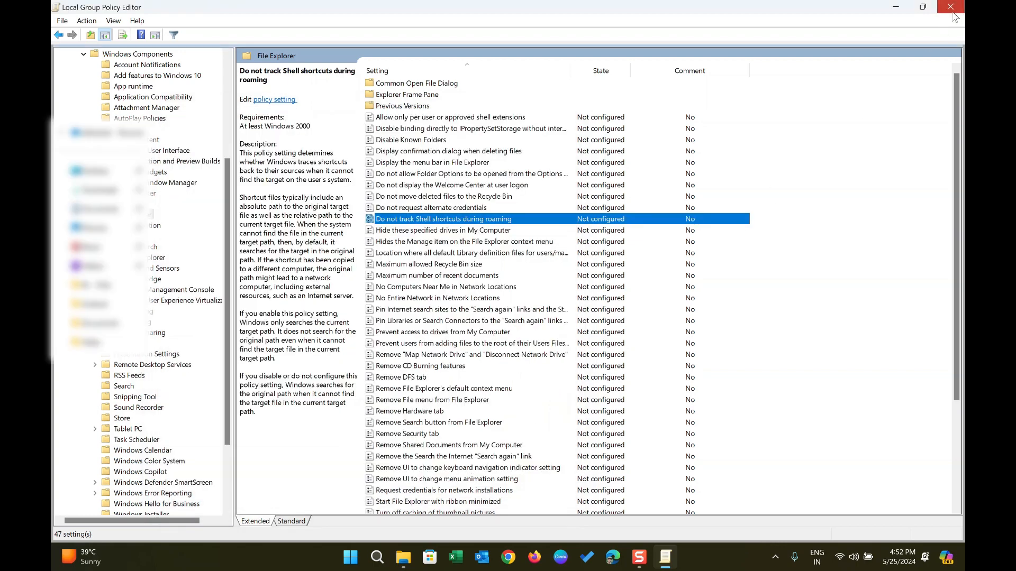
# Step: Close the policy editor and the open File Explorer window, and reopen File Explorer to check the drives in This PC
pyautogui.click(950, 7)
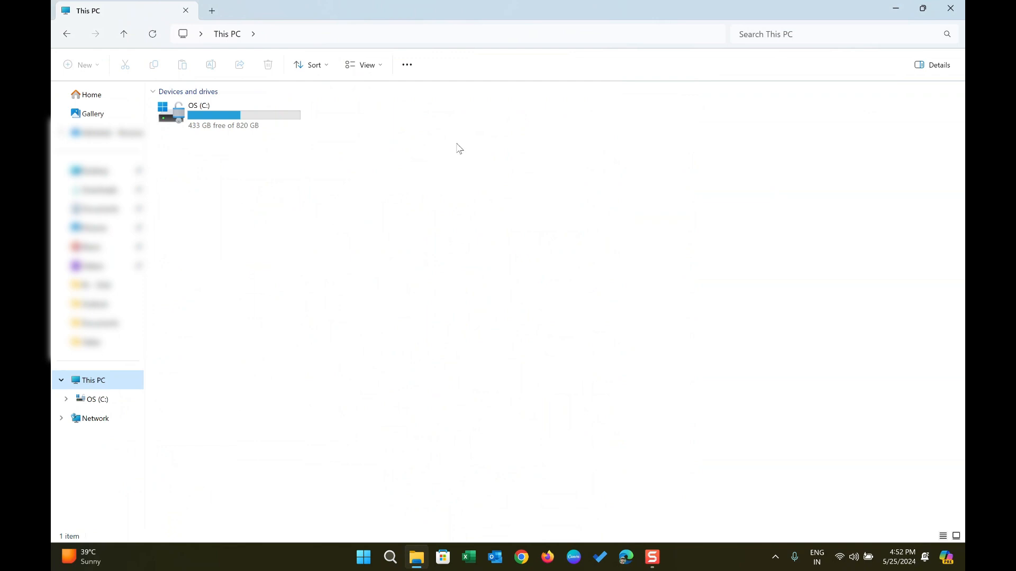
pyautogui.click(950, 7)
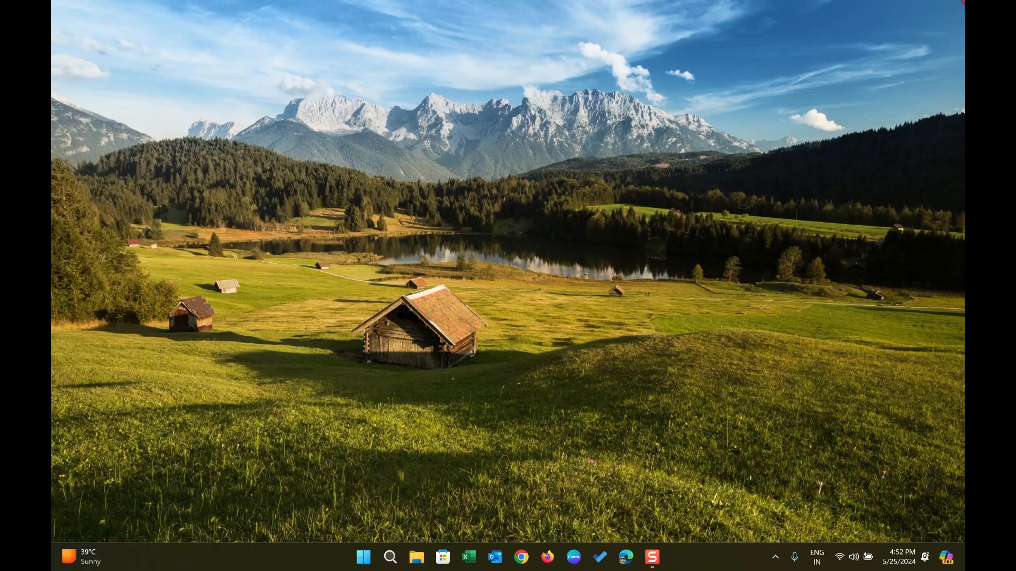
pyautogui.click(420, 562)
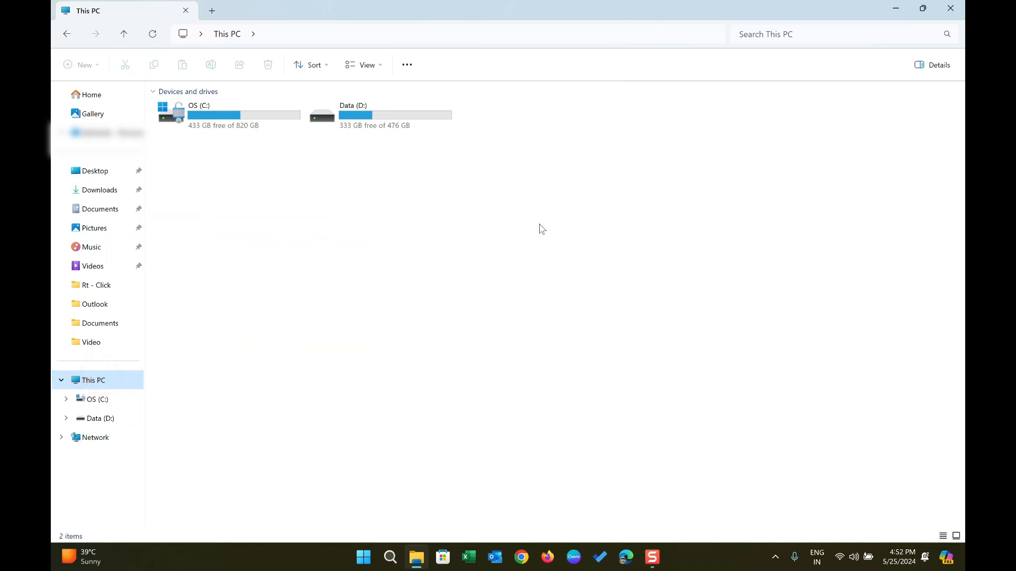